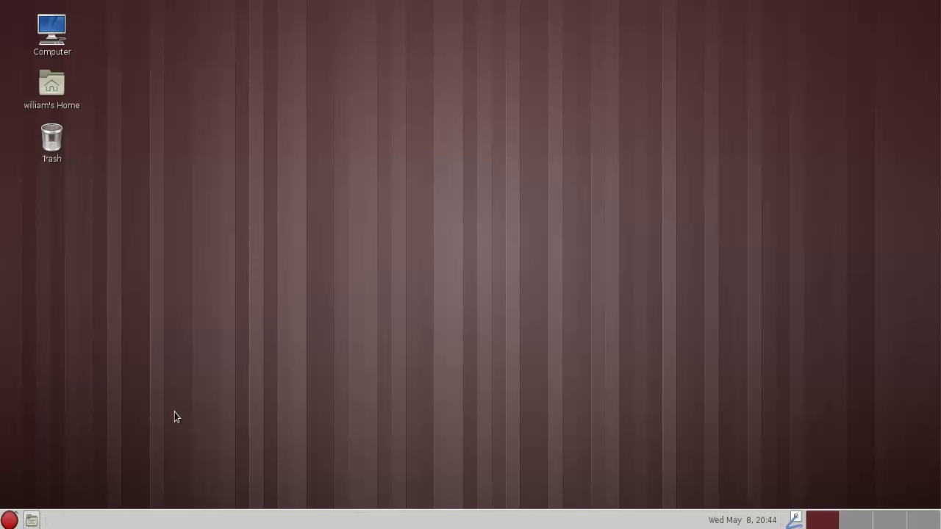
- Browse the Applications menu, then sweep a selection box across the empty desktop
{"action": "left_click", "coordinate": [9, 520]}
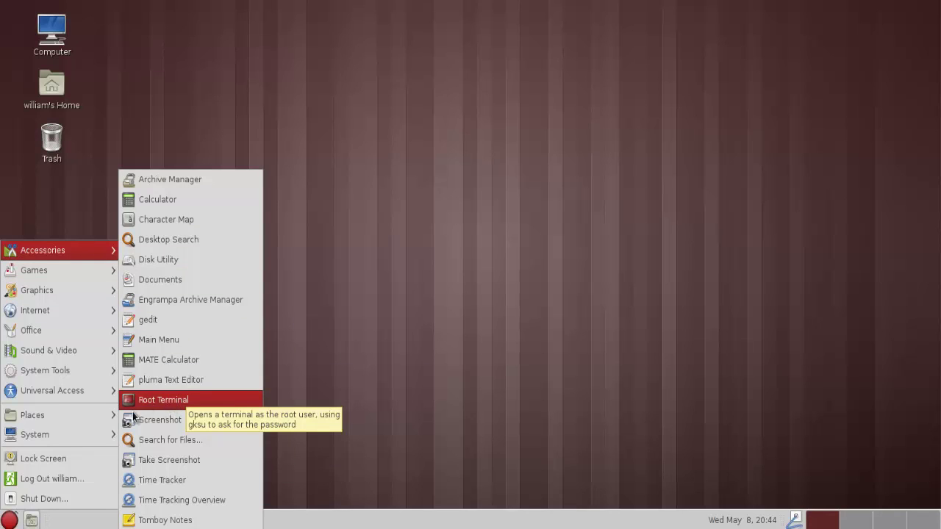
{"action": "mouse_move", "coordinate": [34, 271]}
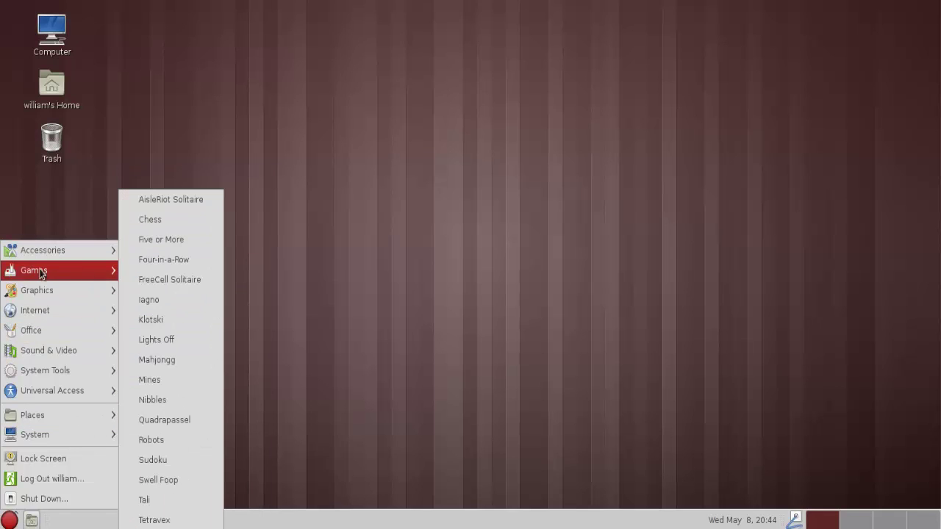
{"action": "left_click", "coordinate": [418, 323]}
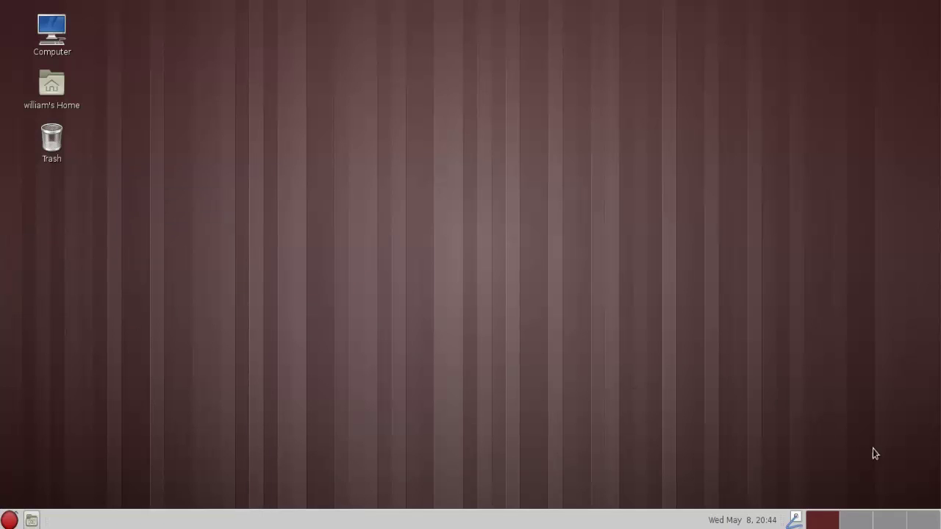
{"action": "left_click_drag", "start_coordinate": [923, 493], "coordinate": [98, 10]}
- Open Change Desktop Background, then review the Theme tab's window themes, keeping Custom
{"action": "right_click", "coordinate": [224, 106]}
{"action": "left_click", "coordinate": [402, 114]}
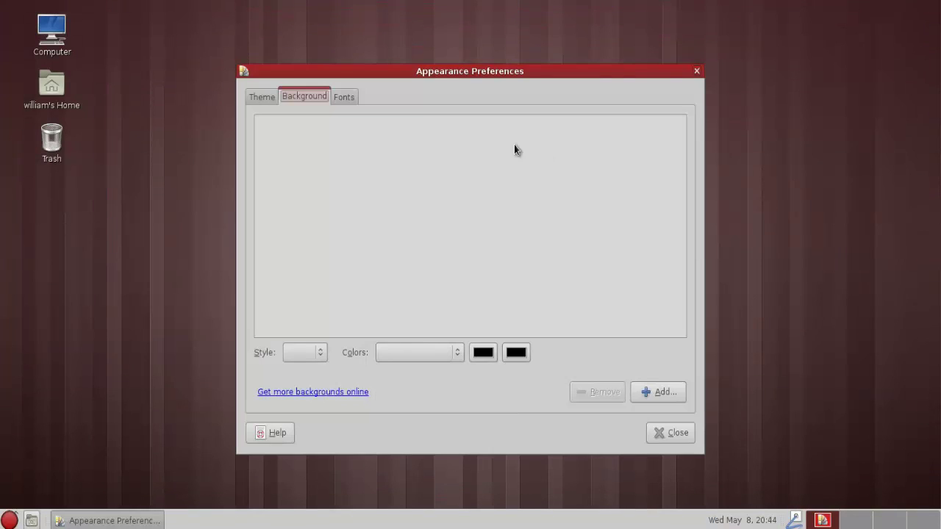
{"action": "left_click", "coordinate": [264, 98]}
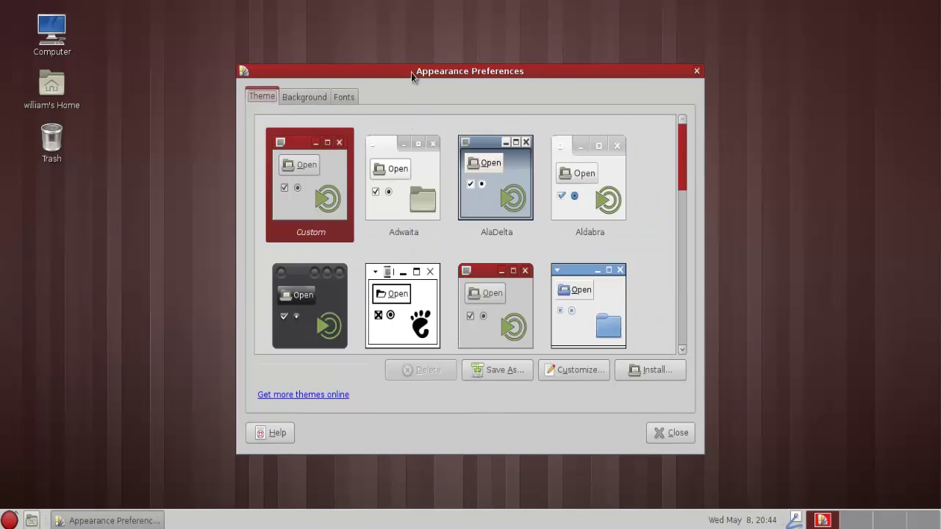
{"action": "left_click_drag", "start_coordinate": [410, 71], "coordinate": [479, 57]}
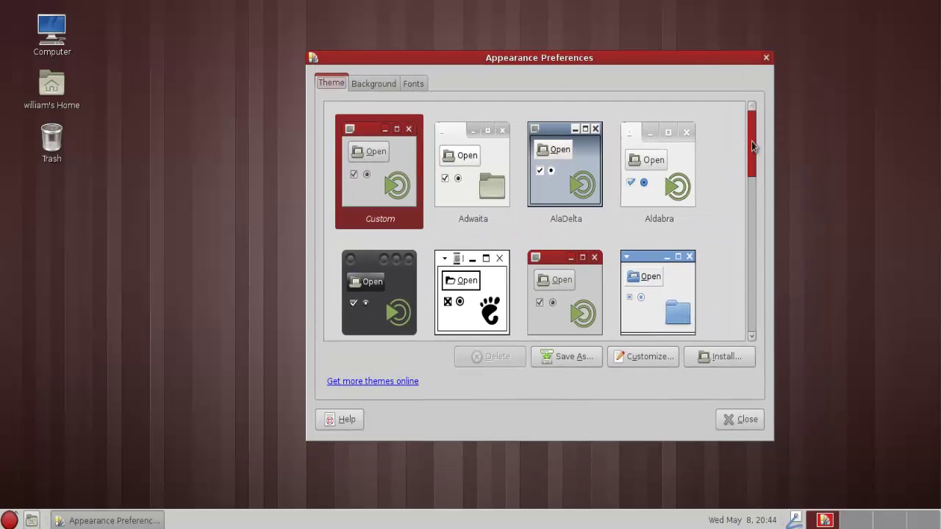
{"action": "mouse_move", "coordinate": [750, 140]}
{"action": "left_mouse_down"}
{"action": "mouse_move", "coordinate": [747, 177]}
{"action": "mouse_move", "coordinate": [694, 143]}
{"action": "left_mouse_up"}
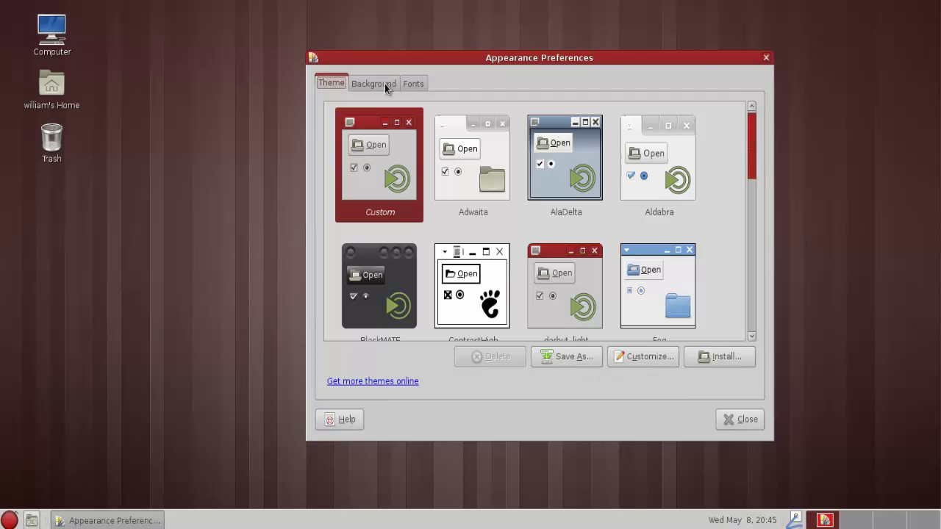
{"action": "left_click", "coordinate": [766, 57]}
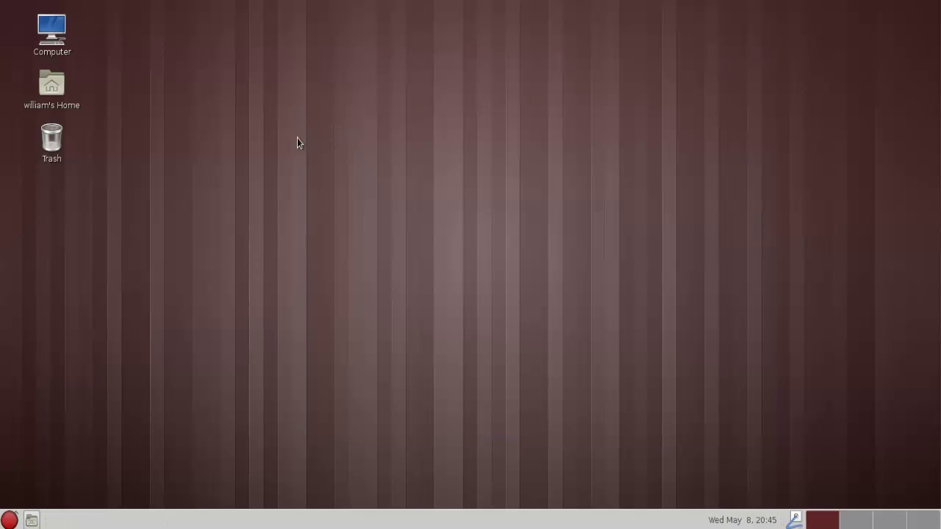
{"action": "left_click", "coordinate": [9, 520]}
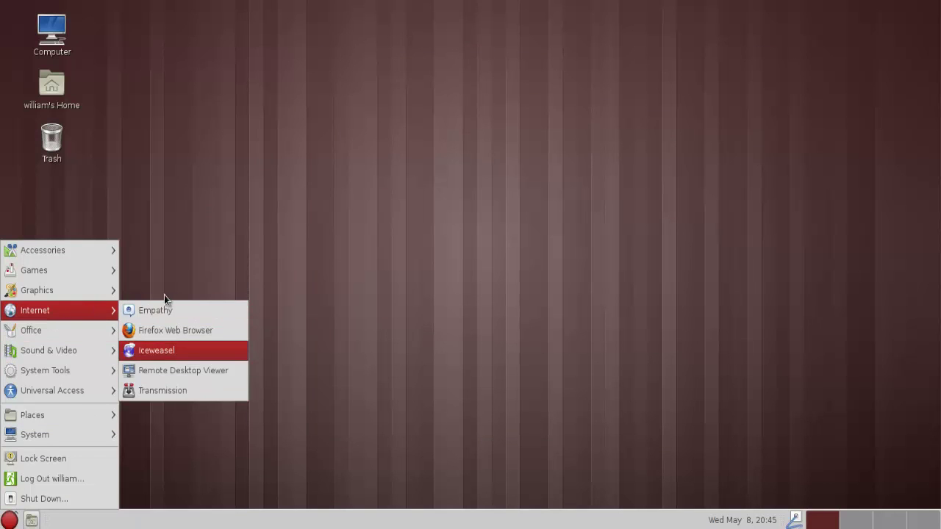
{"action": "mouse_move", "coordinate": [43, 250]}
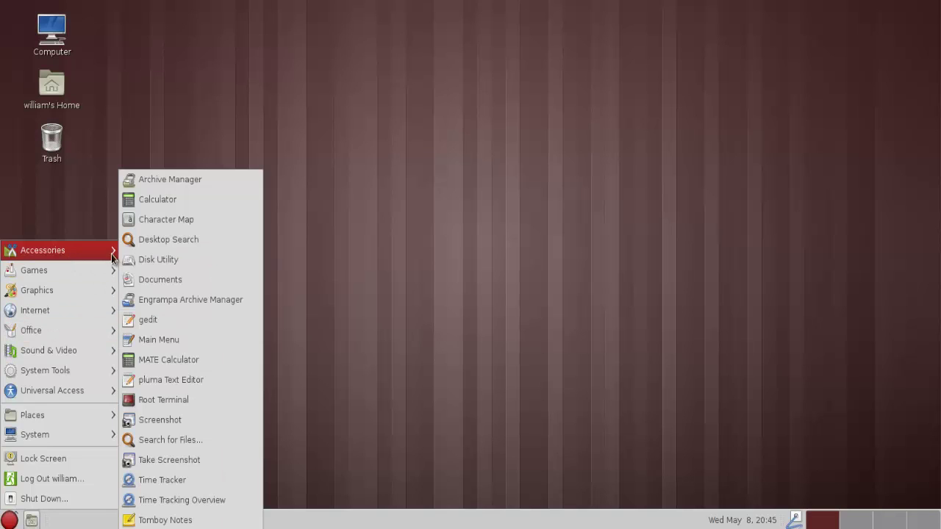
{"action": "left_click", "coordinate": [192, 360]}
{"action": "mouse_move", "coordinate": [191, 61]}
{"action": "left_mouse_down"}
{"action": "mouse_move", "coordinate": [498, 94]}
{"action": "mouse_move", "coordinate": [536, 75]}
{"action": "left_mouse_up"}
{"action": "left_click", "coordinate": [619, 76]}
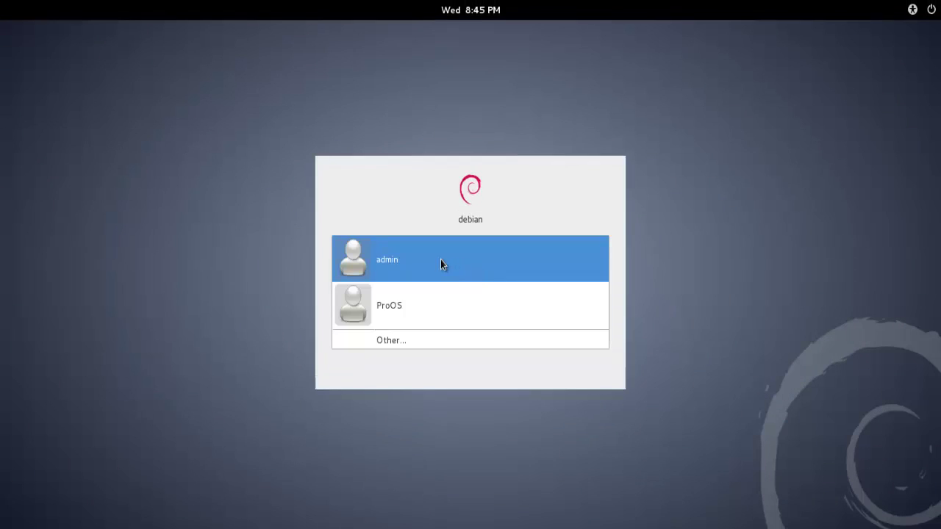
- Log in as admin with the MATE session, entering the account password and retrying after a failure
{"action": "left_click", "coordinate": [438, 260]}
{"action": "key", "text": "Return"}
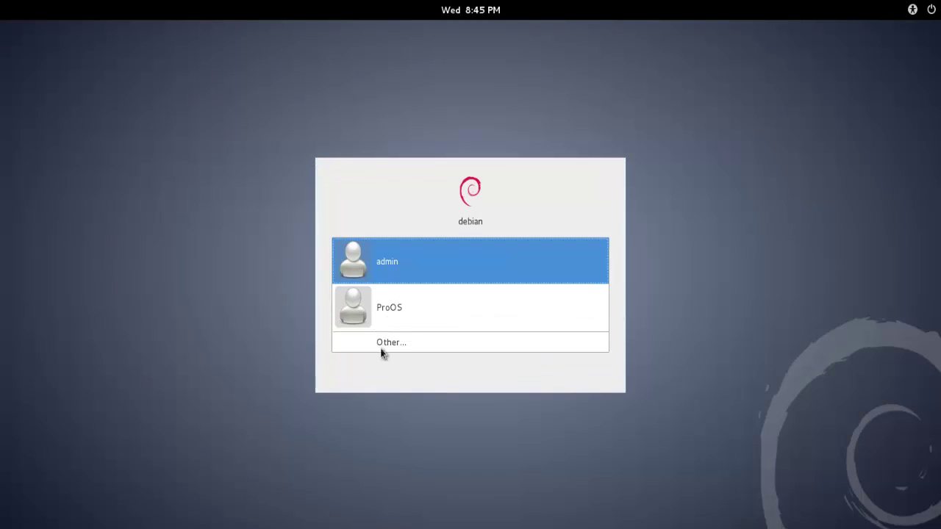
{"action": "left_click", "coordinate": [417, 273]}
{"action": "left_click", "coordinate": [364, 368]}
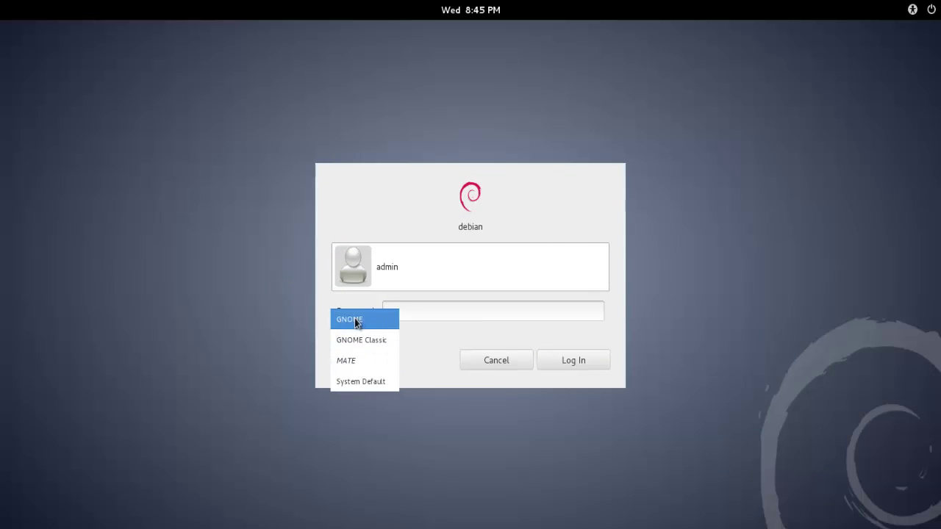
{"action": "left_click", "coordinate": [359, 361]}
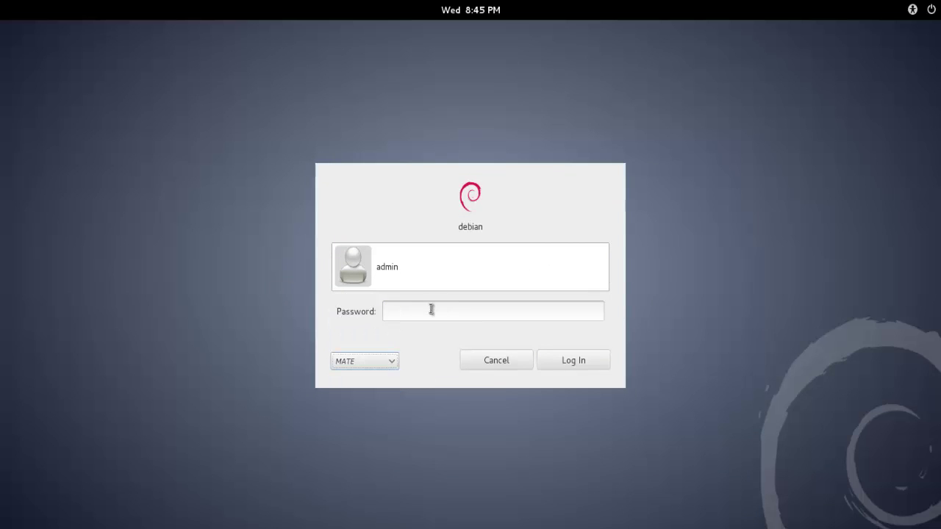
{"action": "left_click", "coordinate": [432, 310]}
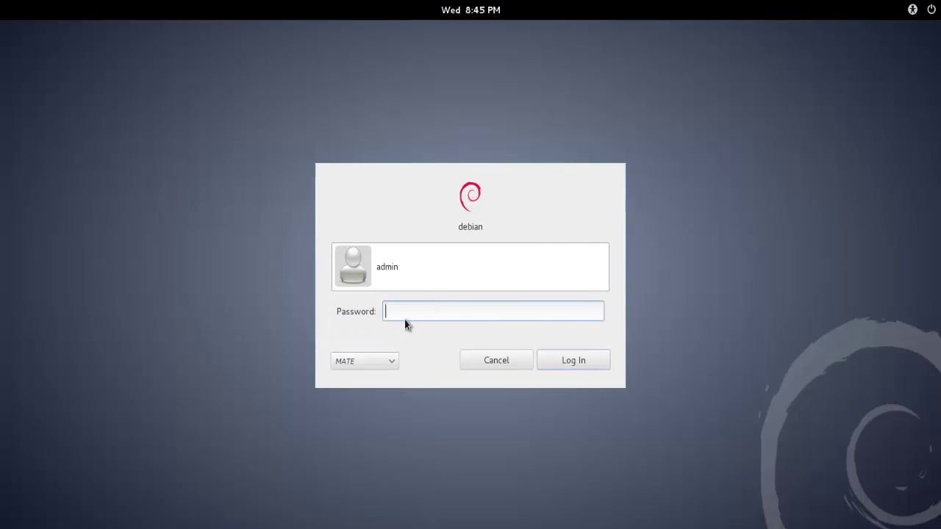
{"action": "key", "text": "Return"}
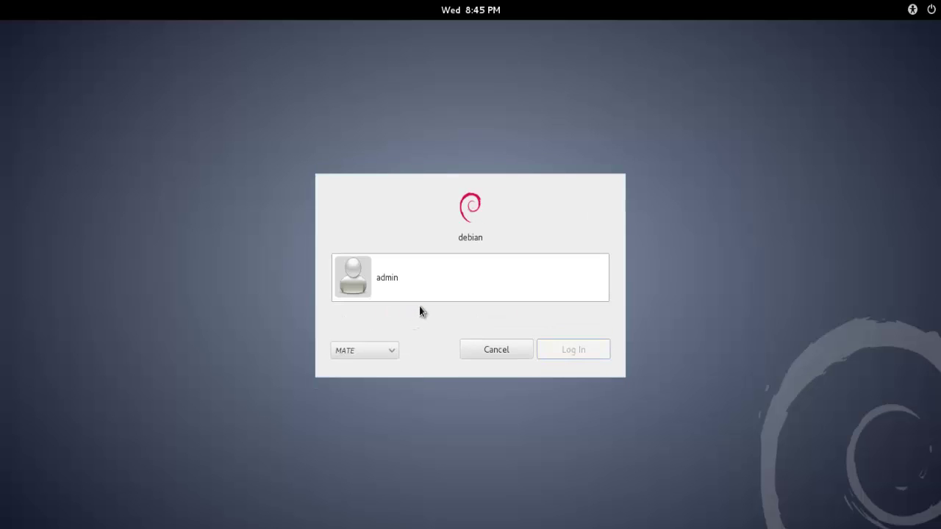
{"action": "left_click", "coordinate": [429, 278]}
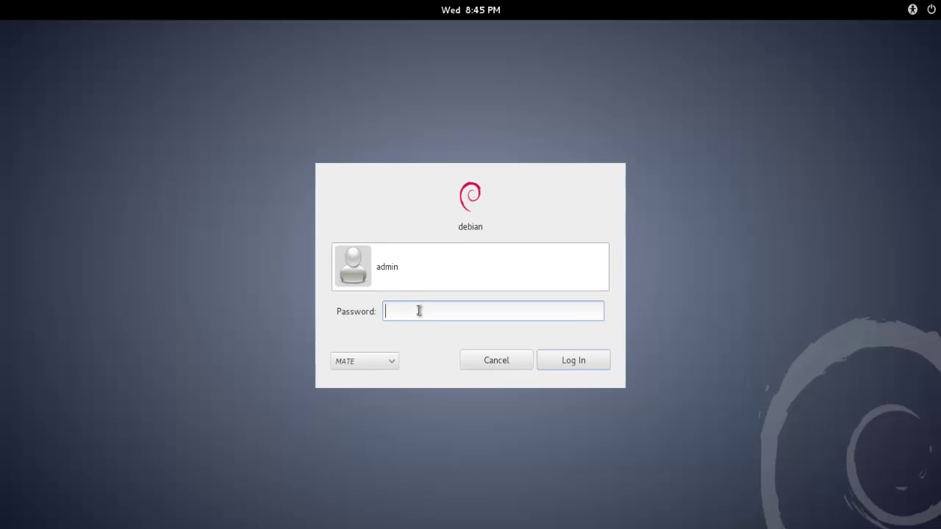
{"action": "type", "text": "••••••"}
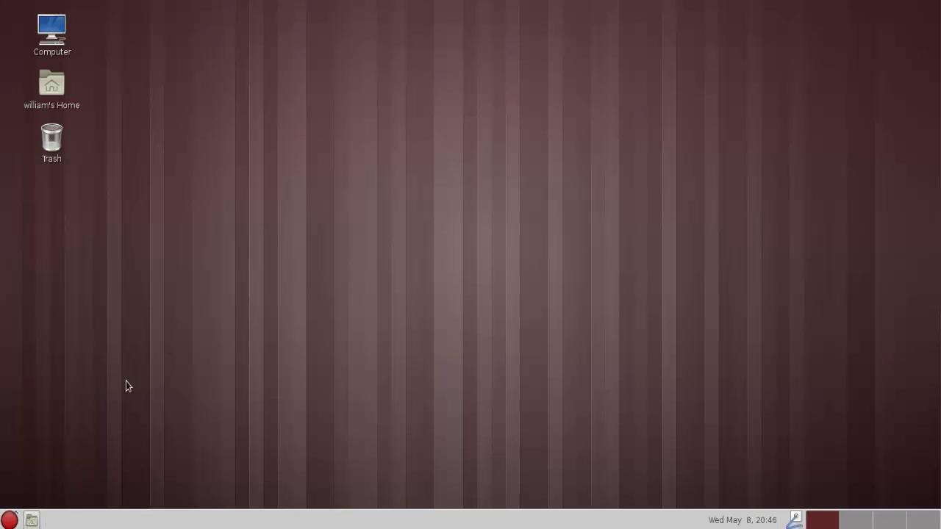
- Open the Applications menu and browse System > Administration tools
{"action": "left_click", "coordinate": [9, 520]}
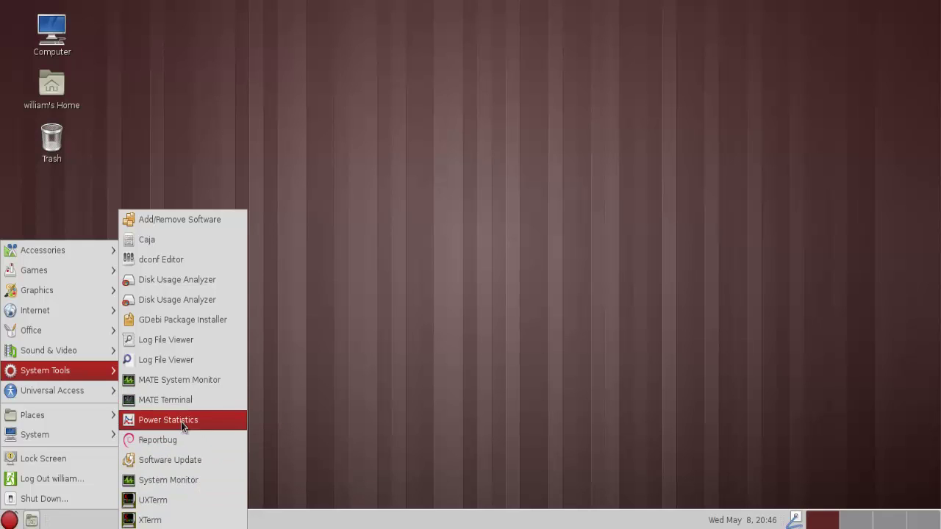
{"action": "mouse_move", "coordinate": [44, 434]}
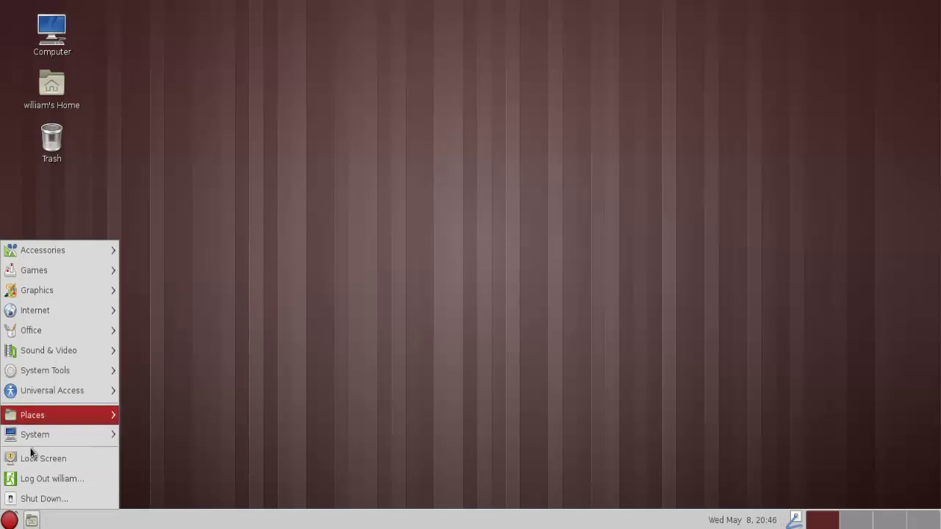
{"action": "mouse_move", "coordinate": [166, 455]}
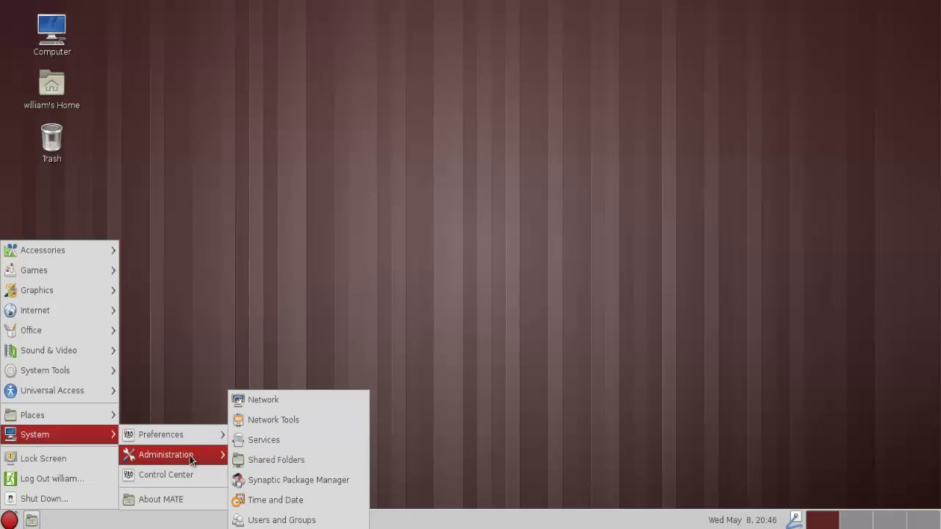
- Delete the ProOS account and its home files, authenticating with the root password
{"action": "left_click", "coordinate": [265, 519]}
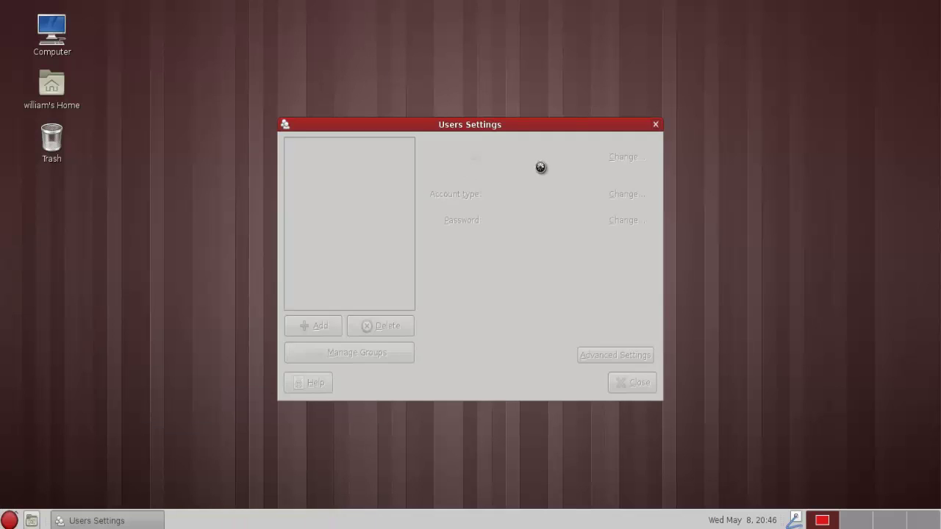
{"action": "left_click", "coordinate": [325, 157]}
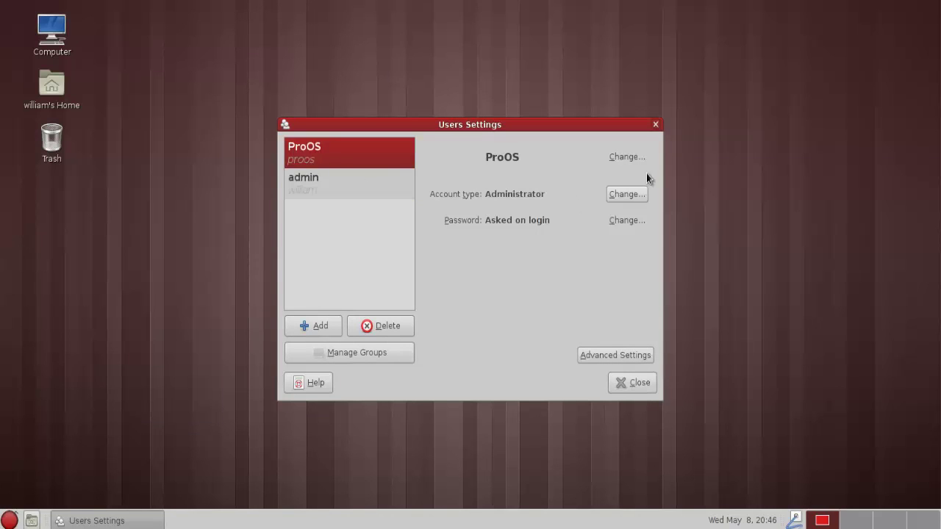
{"action": "left_click", "coordinate": [390, 327]}
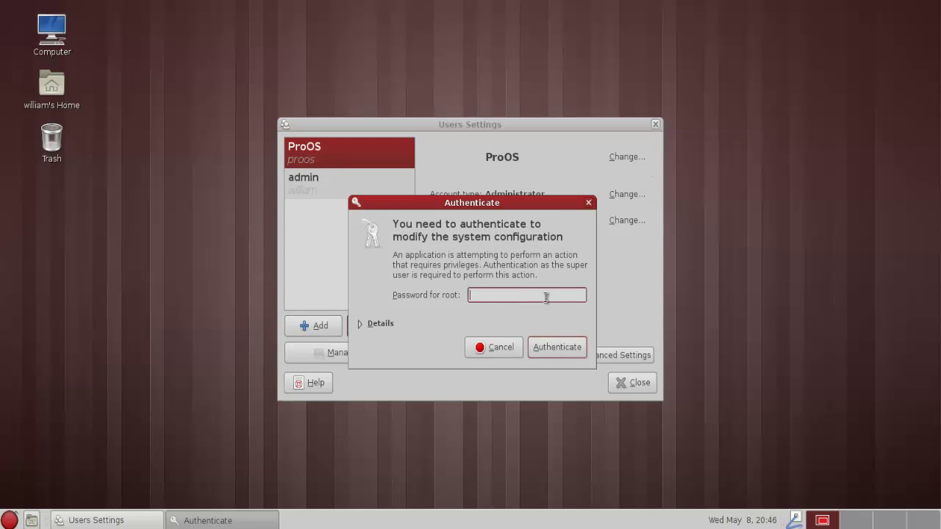
{"action": "type", "text": "•••••••"}
{"action": "key", "text": "Return"}
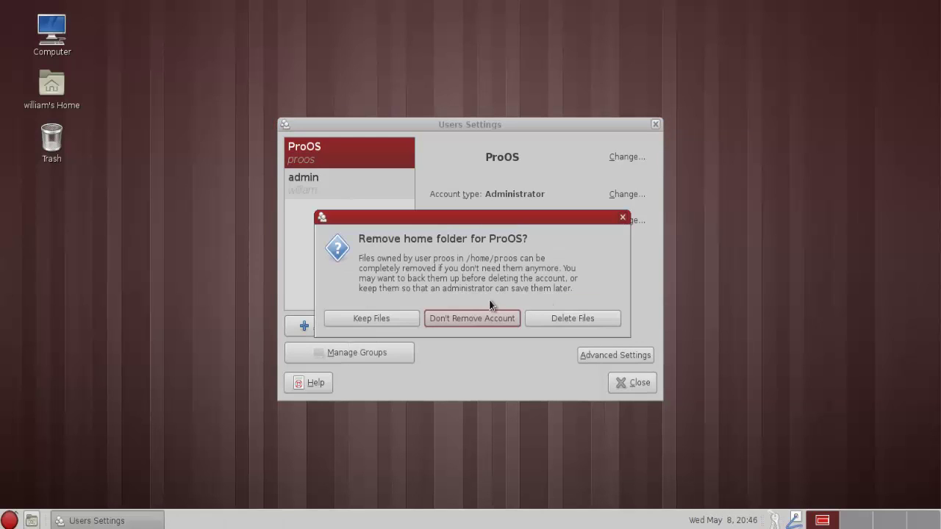
{"action": "left_click", "coordinate": [563, 321]}
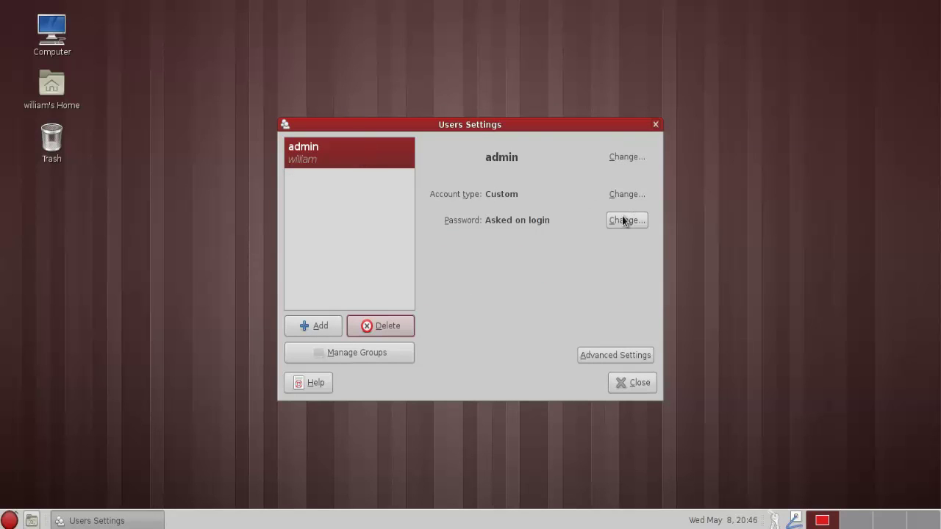
{"action": "left_click", "coordinate": [623, 221]}
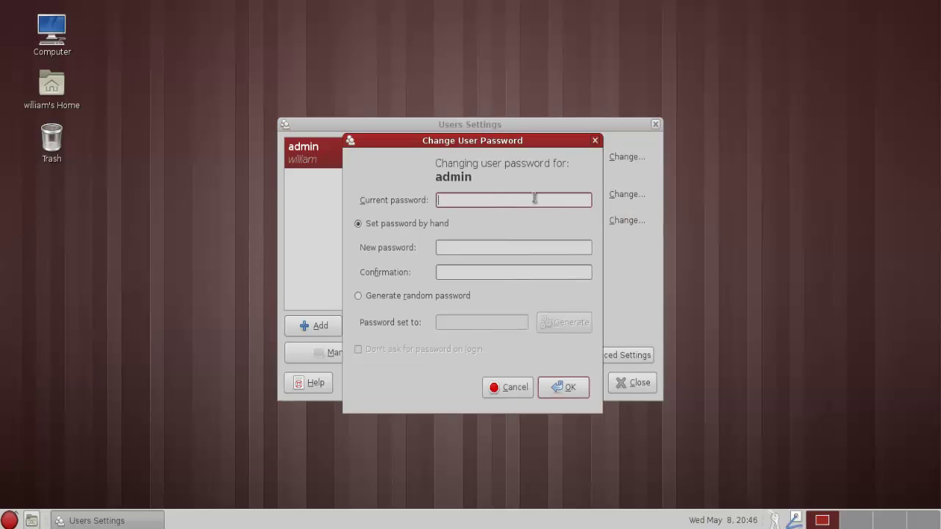
{"action": "type", "text": "p"}
{"action": "key", "text": "Tab"}
{"action": "key", "text": "Tab"}
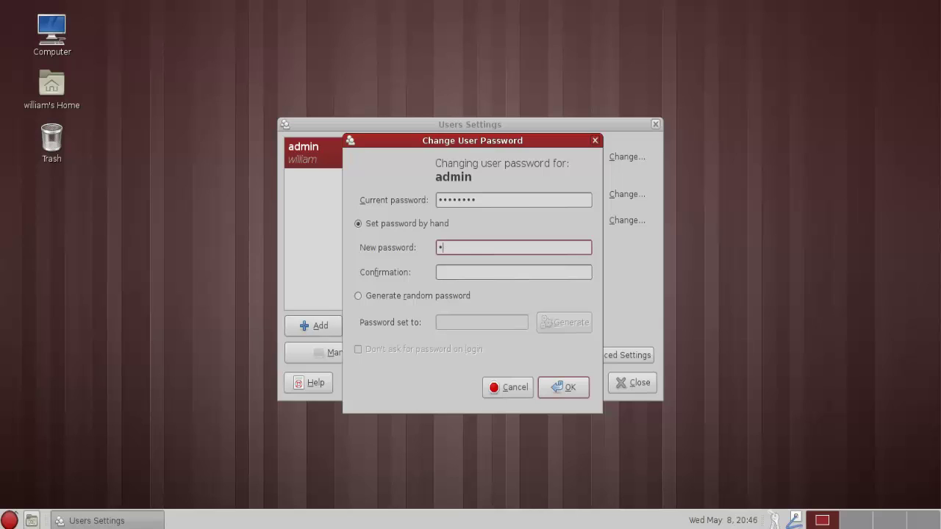
{"action": "type", "text": "a"}
{"action": "key", "text": "Tab"}
{"action": "type", "text": "a"}
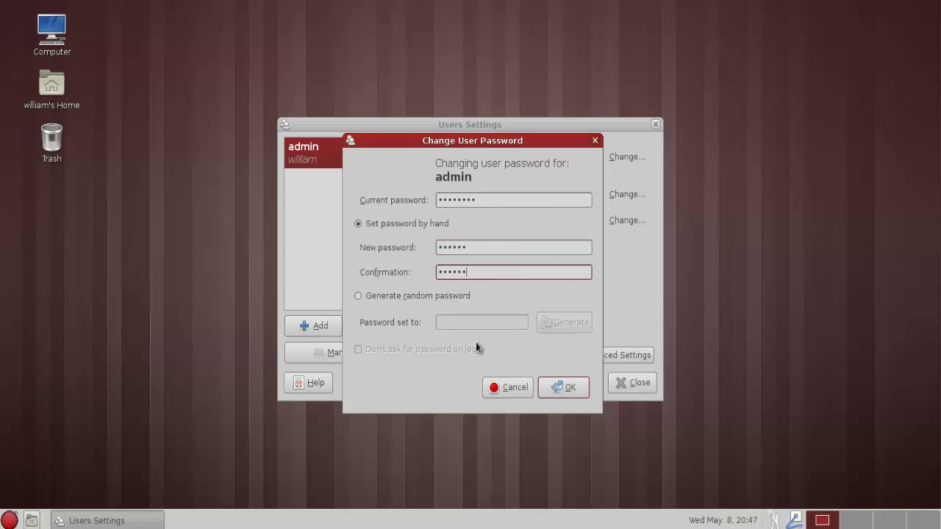
{"action": "left_click", "coordinate": [569, 388]}
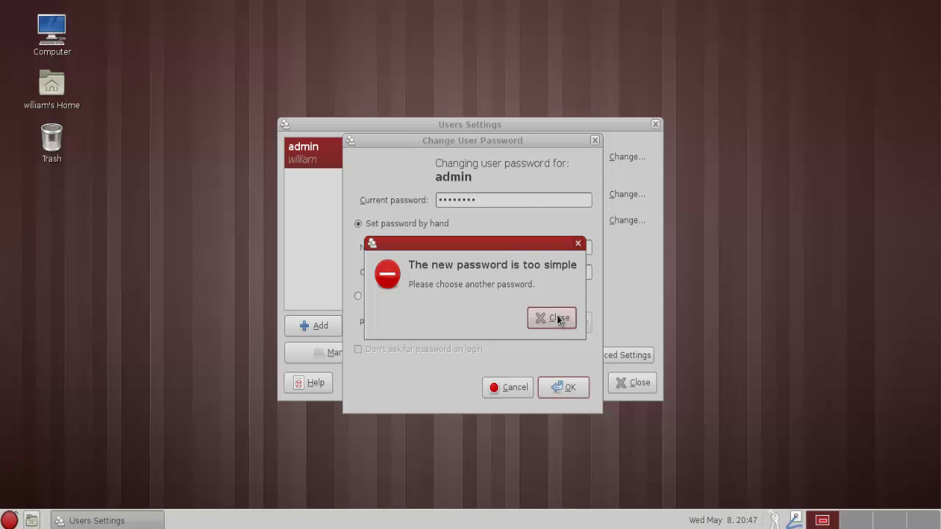
{"action": "left_click", "coordinate": [559, 319]}
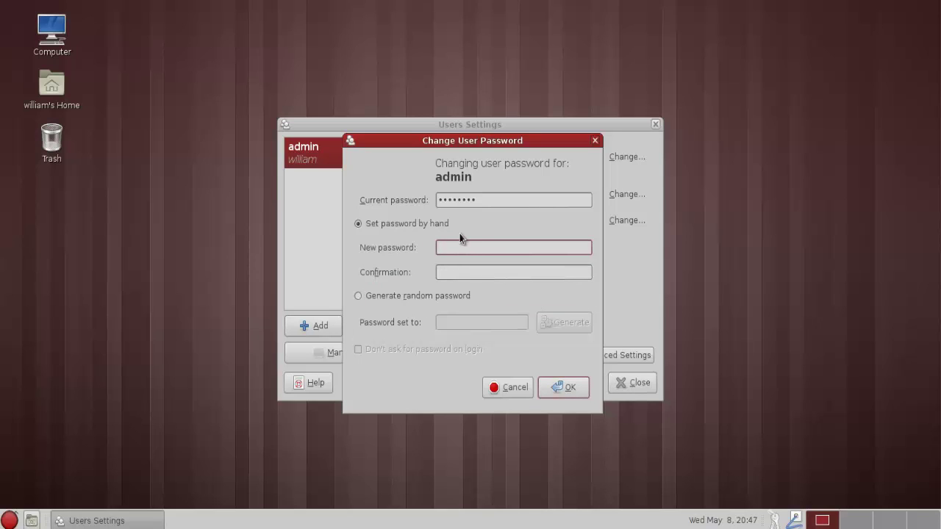
{"action": "type", "text": "a"}
{"action": "key", "text": "Tab"}
{"action": "key", "text": "Return"}
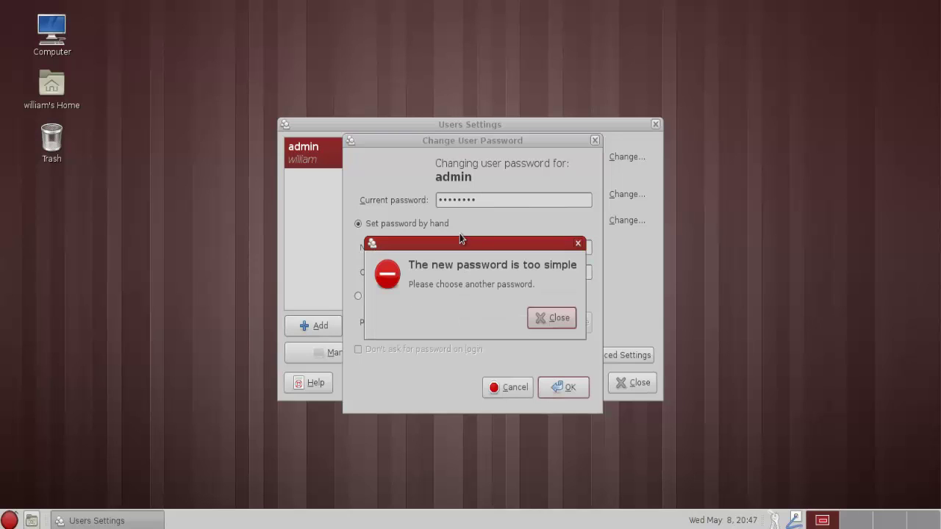
{"action": "key", "text": "Return"}
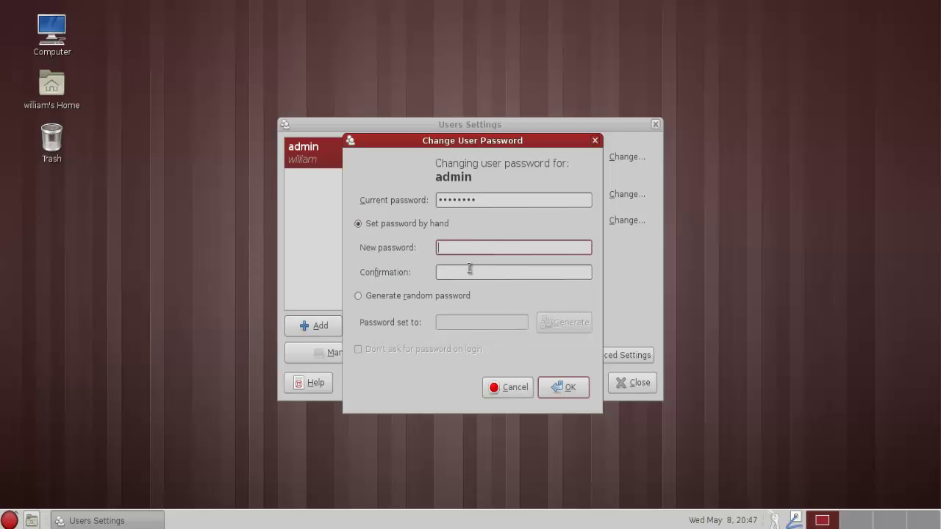
- Cancel the admin password change and start a Root Terminal with the administrator password
{"action": "left_click", "coordinate": [494, 391]}
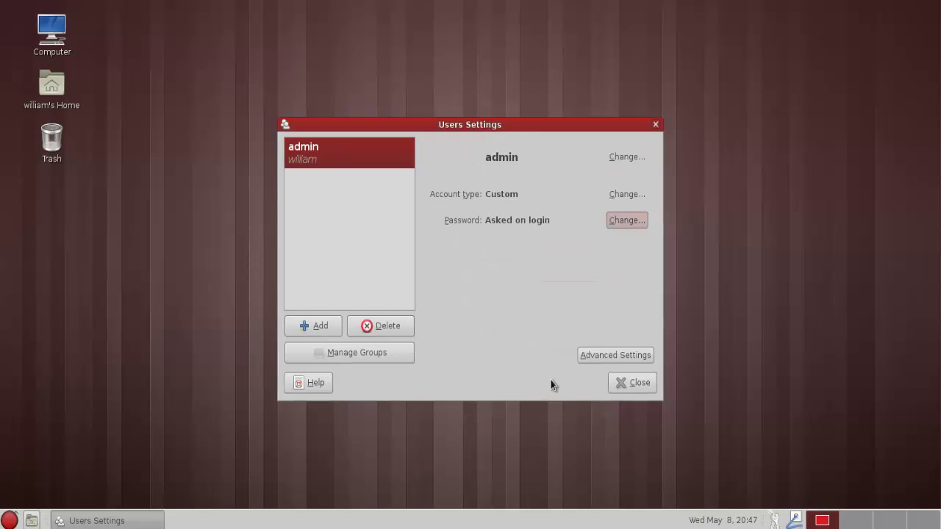
{"action": "left_click", "coordinate": [654, 382]}
{"action": "left_click", "coordinate": [9, 519]}
{"action": "mouse_move", "coordinate": [43, 250]}
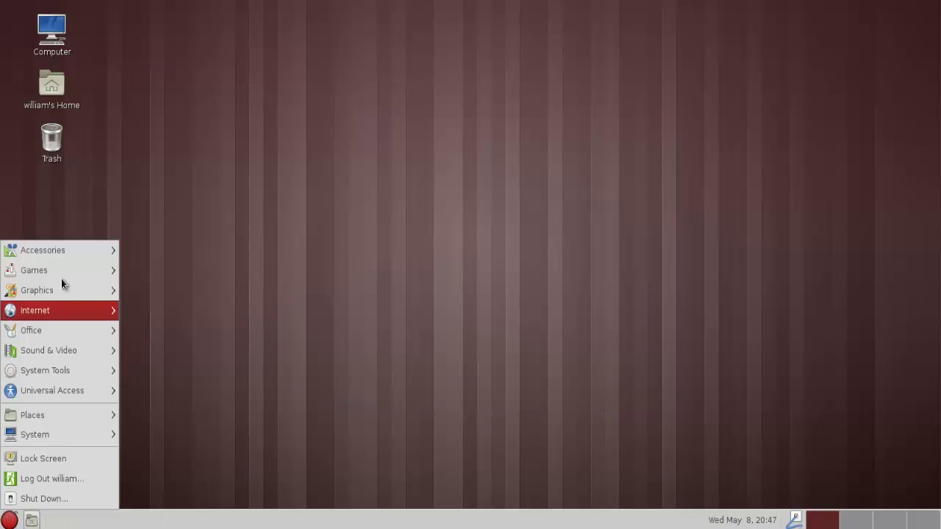
{"action": "left_click", "coordinate": [184, 400]}
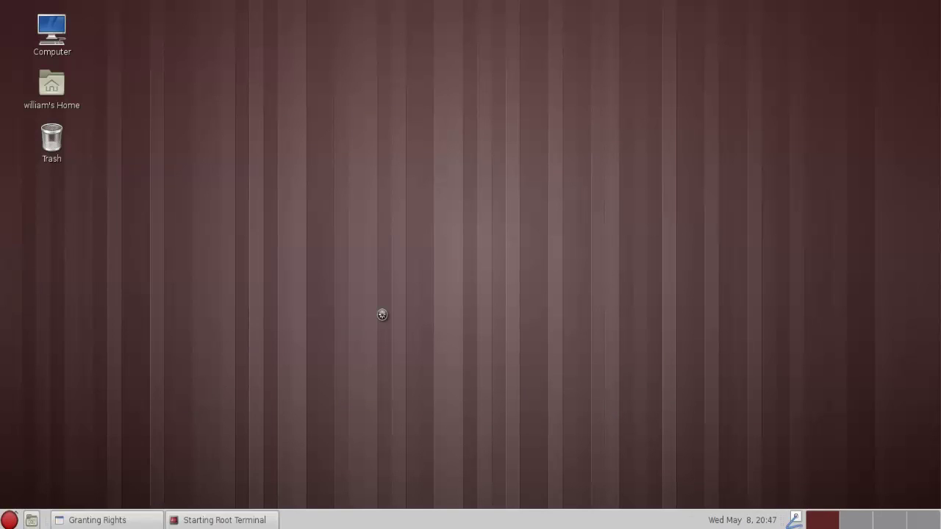
{"action": "type", "text": "•••••••"}
{"action": "key", "text": "Return"}
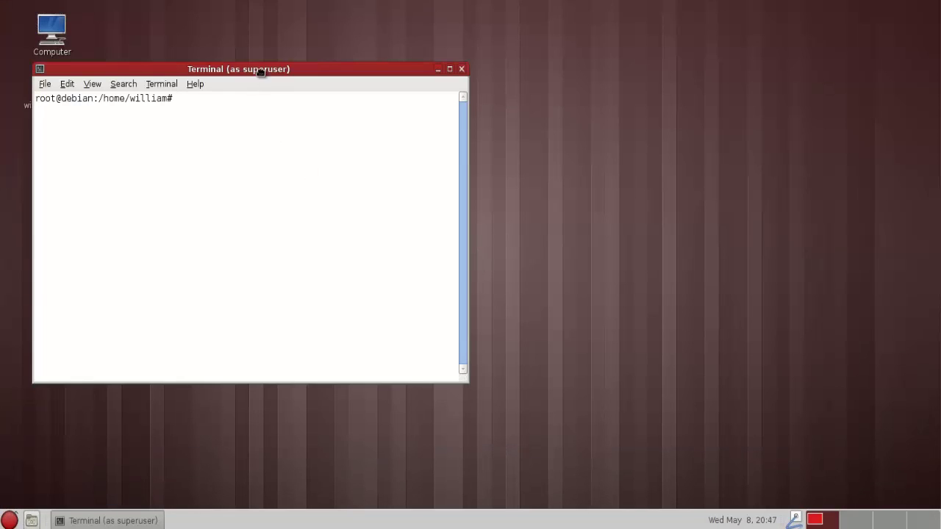
- Centre the terminal window and run the 'admin passwd' command
{"action": "left_click_drag", "start_coordinate": [257, 69], "coordinate": [443, 65]}
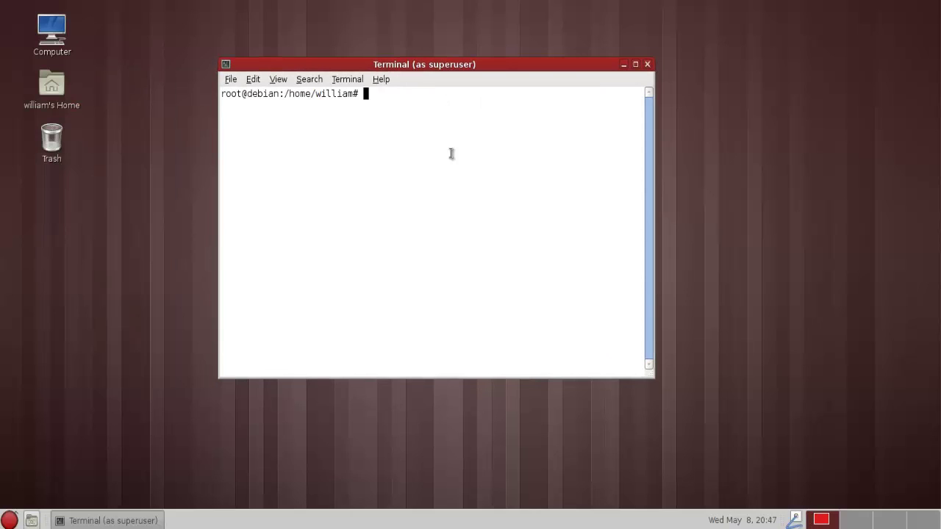
{"action": "type", "text": "admin passwd"}
{"action": "key", "text": "Return"}
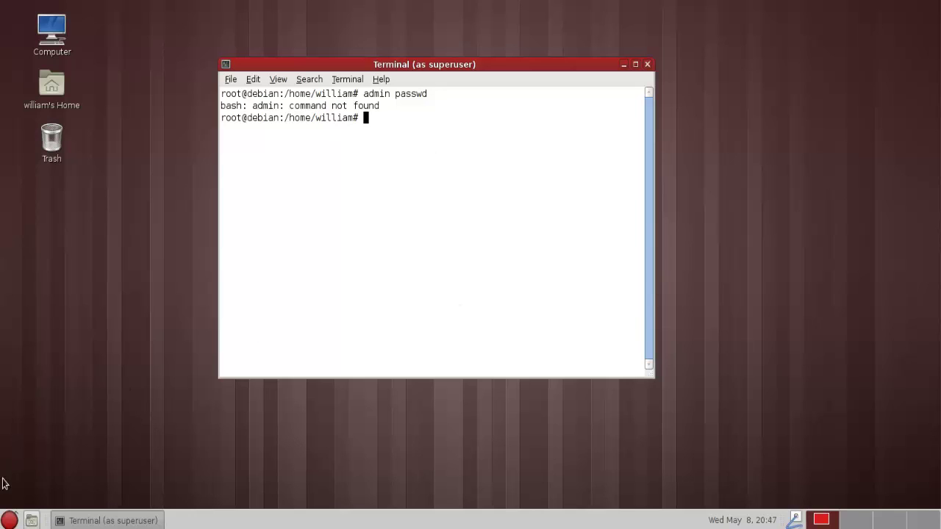
{"action": "left_click", "coordinate": [9, 520]}
{"action": "left_click", "coordinate": [458, 193]}
- Reset the root password with 'sudo passwd'
{"action": "type", "text": "sudo "}
{"action": "type", "text": "passwd"}
{"action": "key", "text": "Return"}
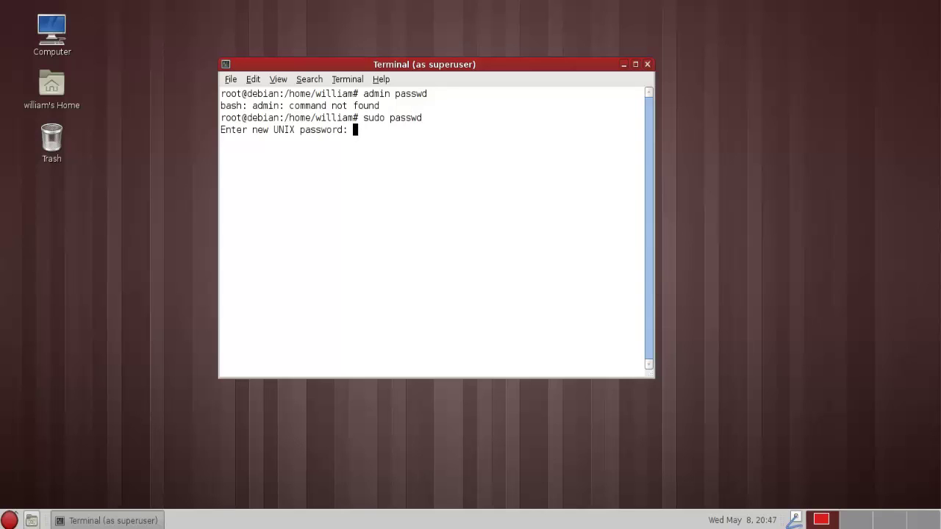
{"action": "key", "text": "Return"}
- Reset the regular user account's password with 'sudo passwd' plus the username
{"action": "key", "text": "Return"}
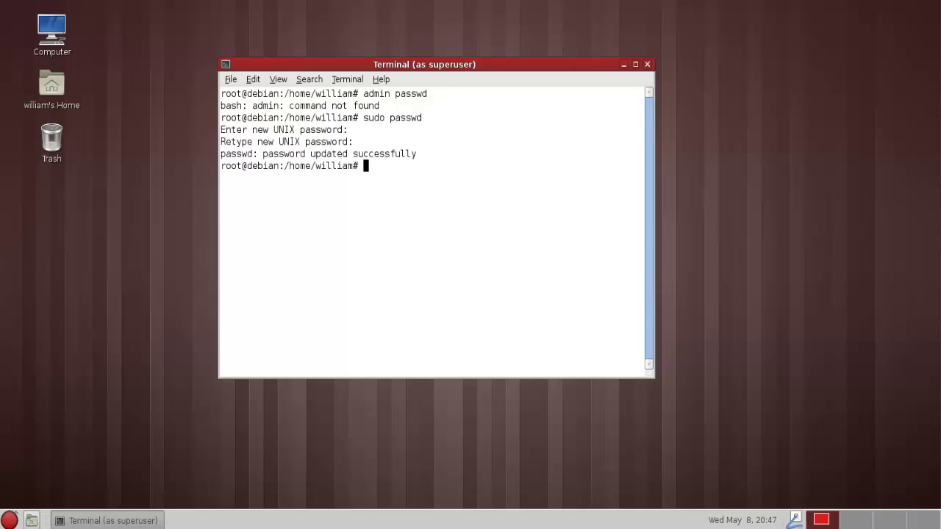
{"action": "key", "text": "Up"}
{"action": "type", "text": "william"}
{"action": "key", "text": "Return"}
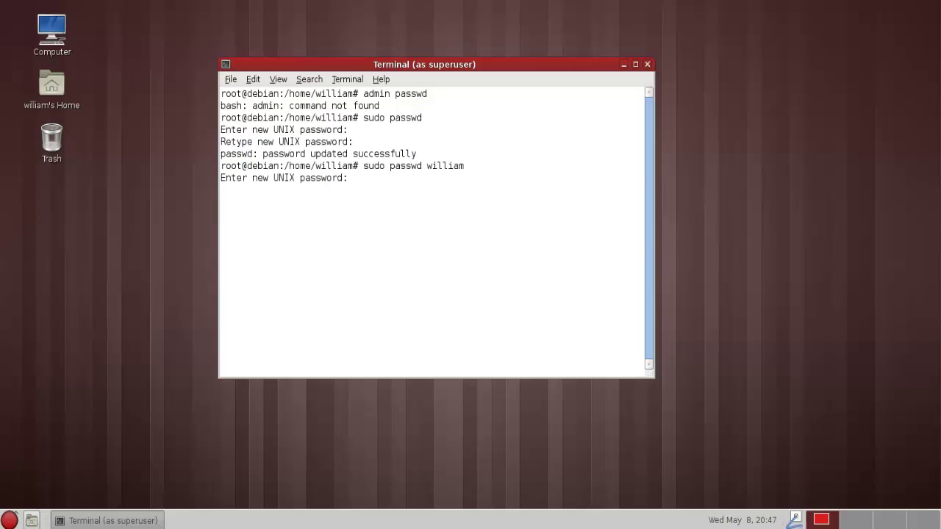
{"action": "key", "text": "Return"}
{"action": "key", "text": "Return"}
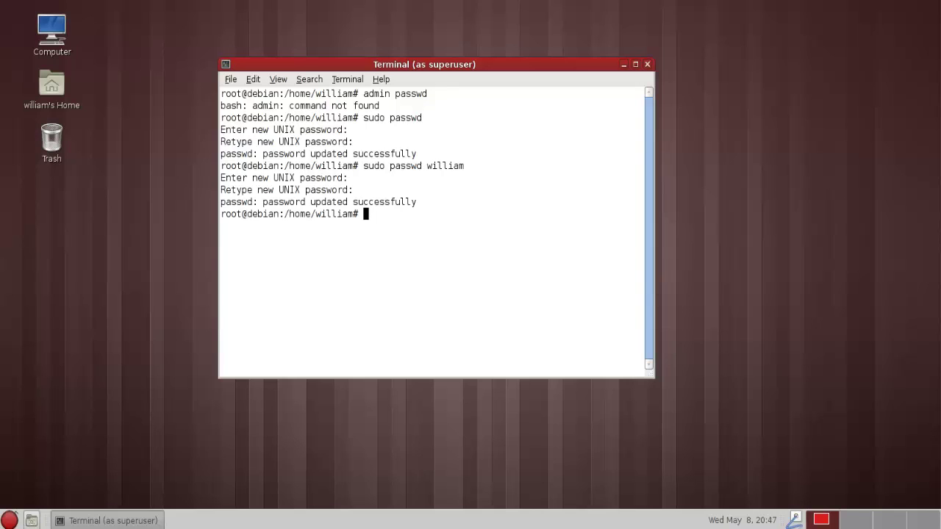
- Close the root terminal, returning to the bare desktop
{"action": "left_click", "coordinate": [7, 519]}
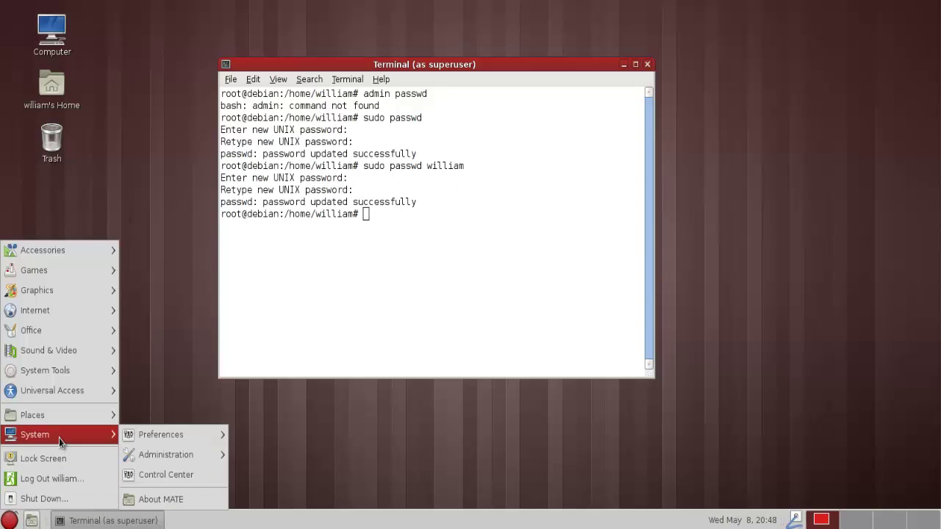
{"action": "left_click", "coordinate": [311, 430]}
{"action": "left_click", "coordinate": [648, 64]}
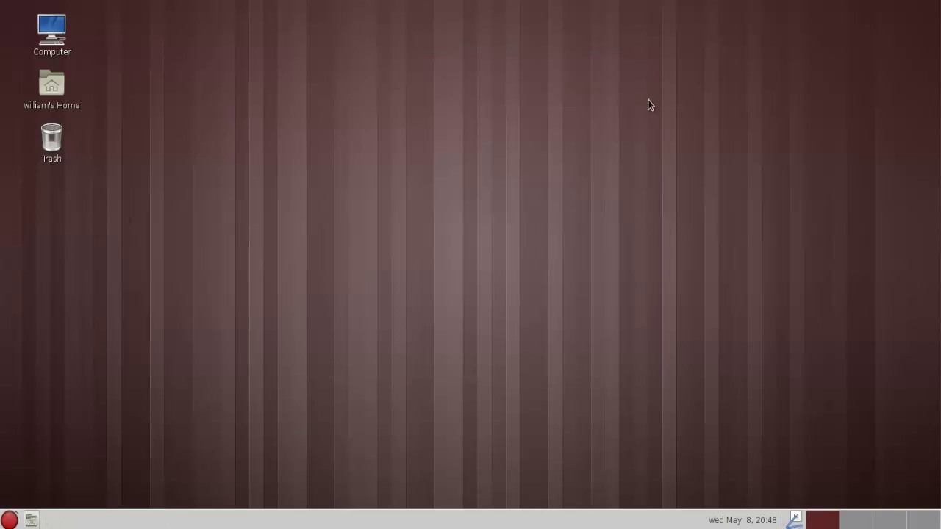
{"action": "left_click", "coordinate": [795, 519]}
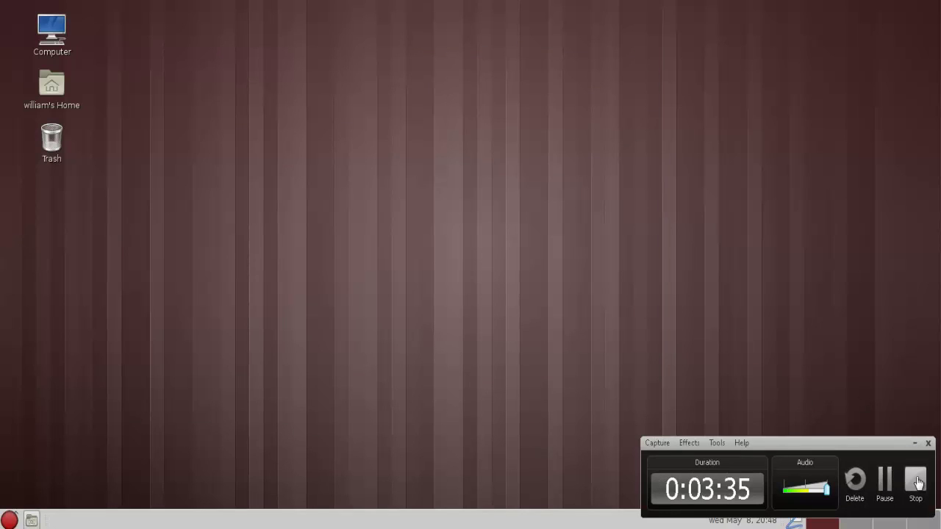